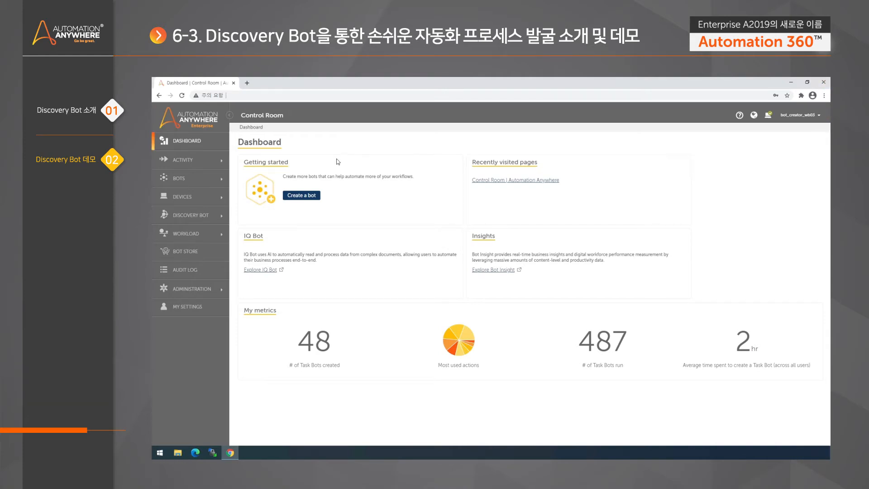
Step: Open recording 87 of the Citizen Developer Demo process in Discovery Bot for editing
left_click(205, 218)
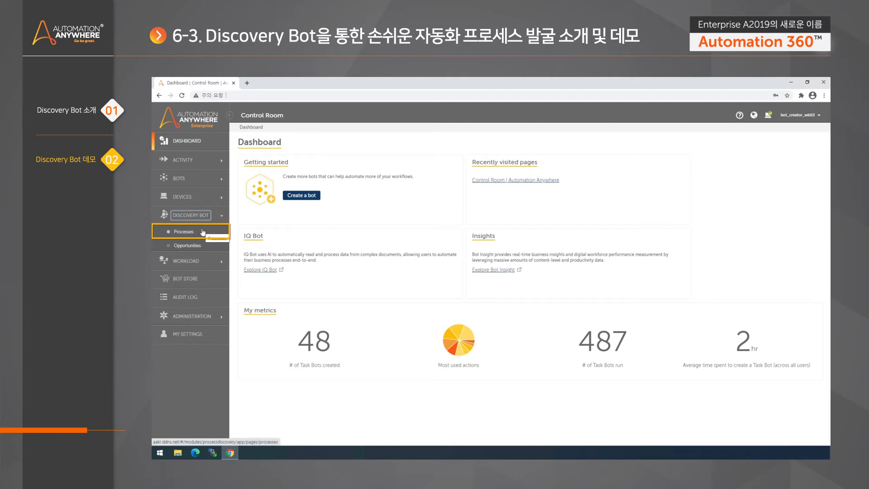
left_click(203, 232)
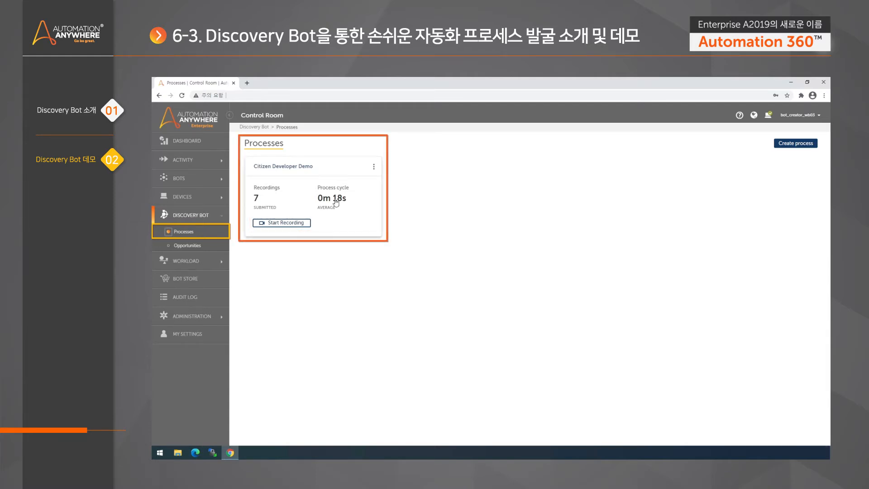
left_click(374, 167)
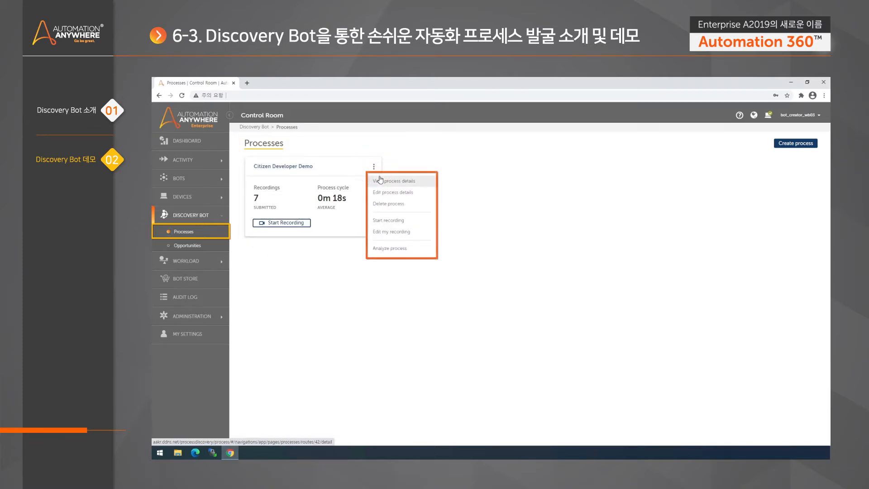
left_click(417, 233)
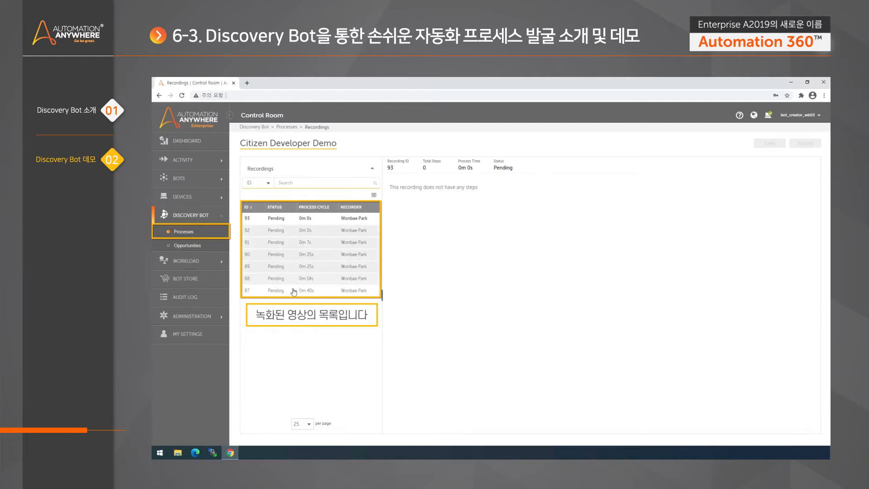
left_click(312, 291)
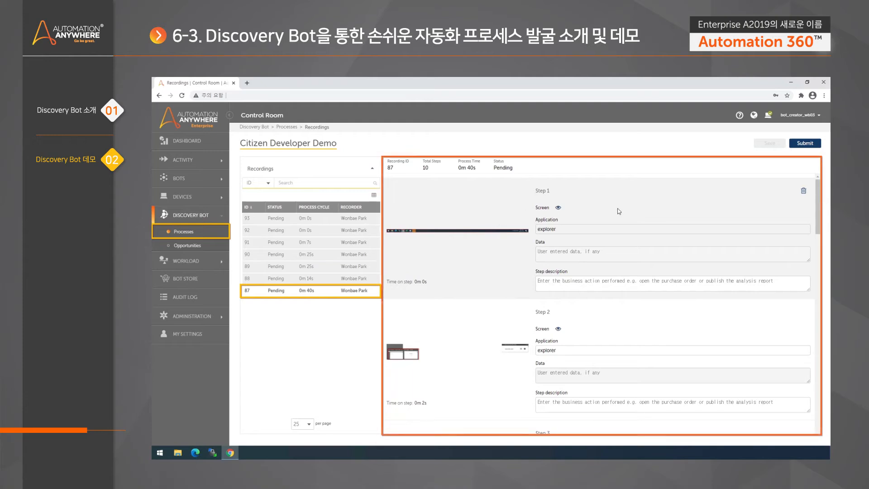
Step: Examine the enlarged screenshot of step 1 and look through the steps captured in the recording
left_click(480, 231)
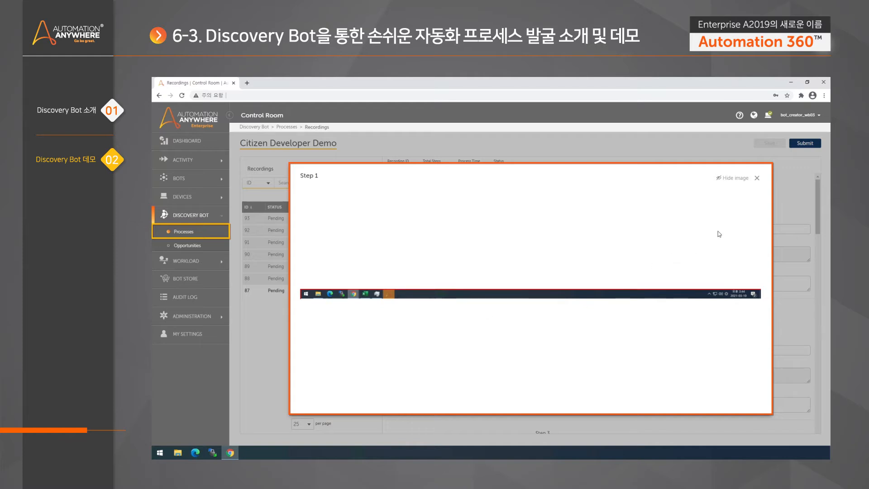
left_click(756, 178)
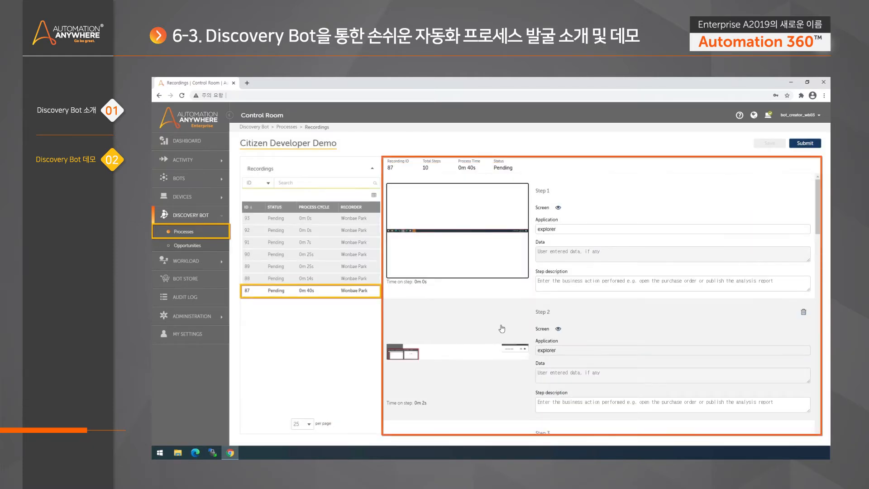
scroll(503, 329, "down", 4)
scroll(813, 192, "up", 5)
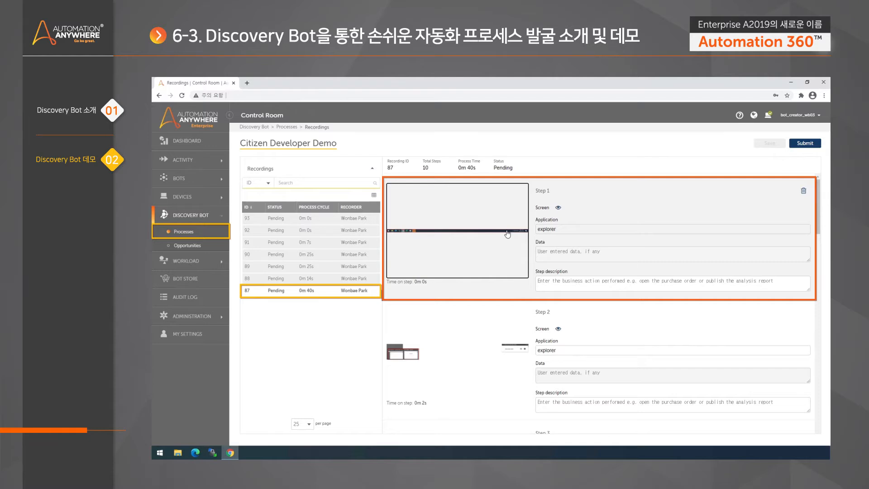
Step: Hide the screen image of step 1 and show it again
left_click(559, 208)
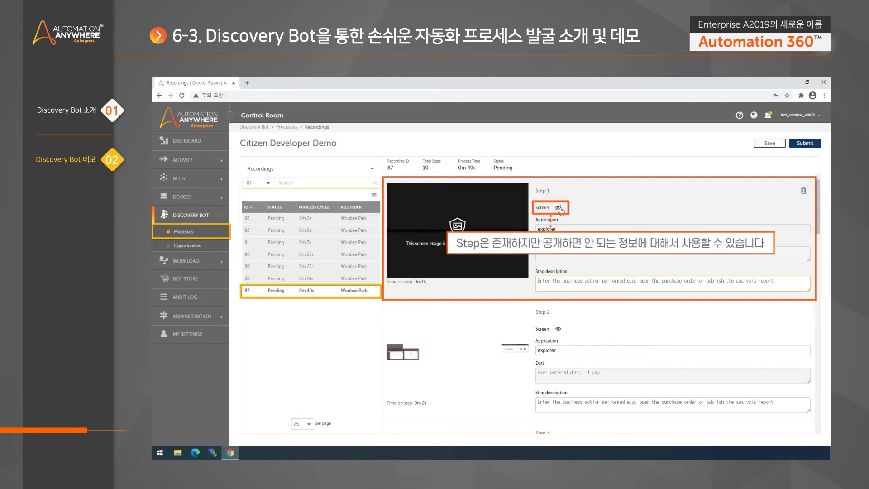
left_click(558, 208)
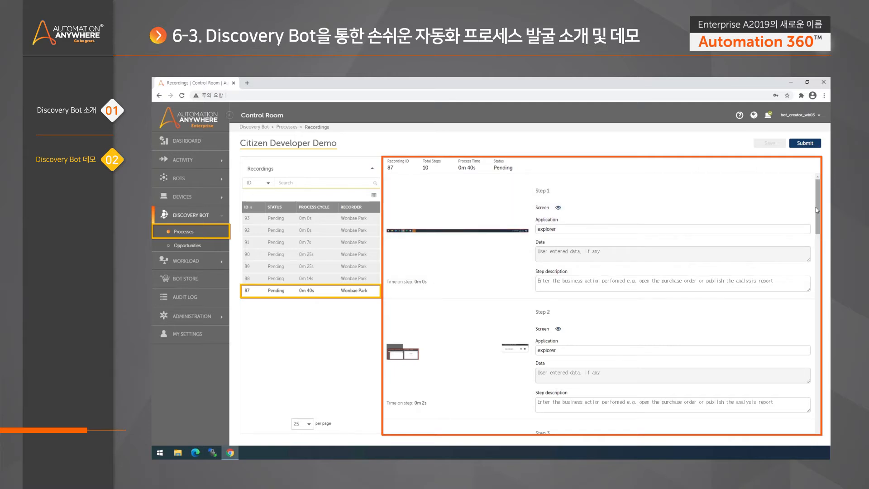
Step: Preview the captured screen of step 2 and delete step 2 from the recording
mouse_move(817, 205)
left_mouse_down()
mouse_move(817, 246)
mouse_move(817, 205)
left_mouse_up()
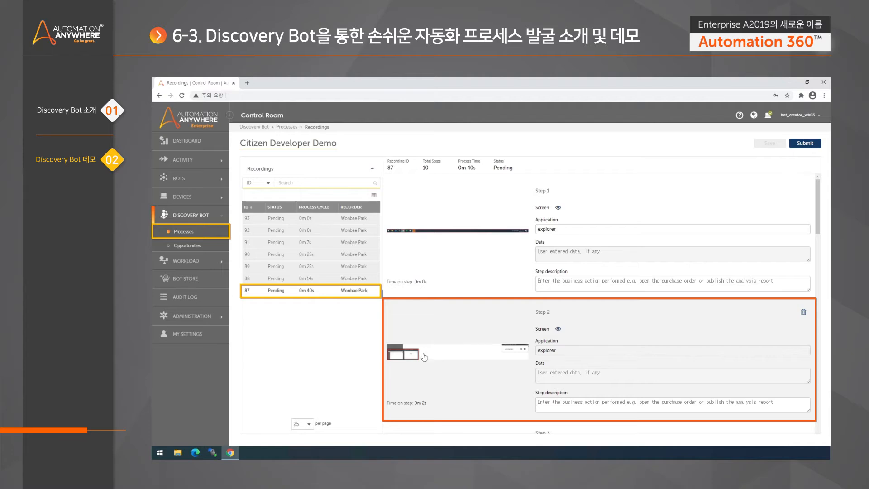
left_click(479, 354)
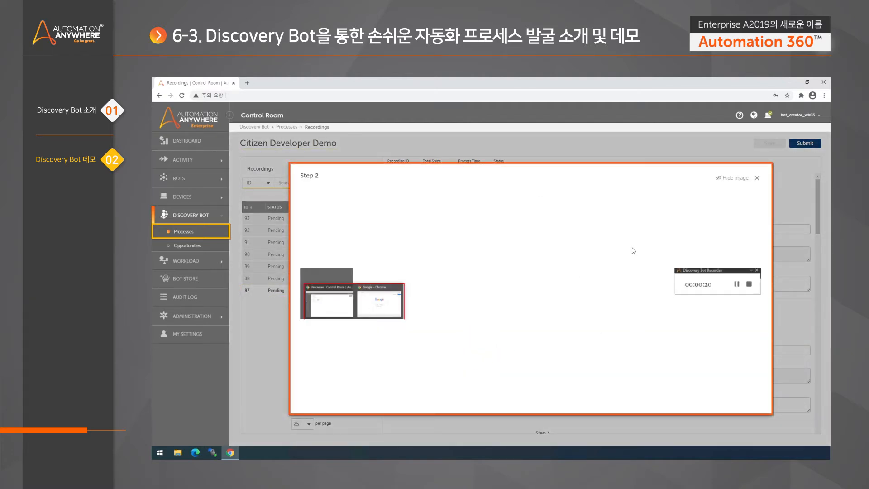
left_click(756, 178)
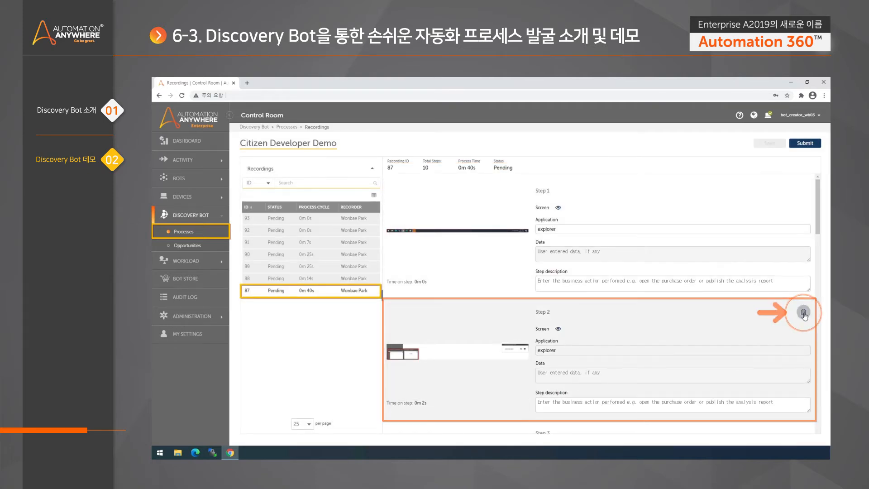
left_click(804, 312)
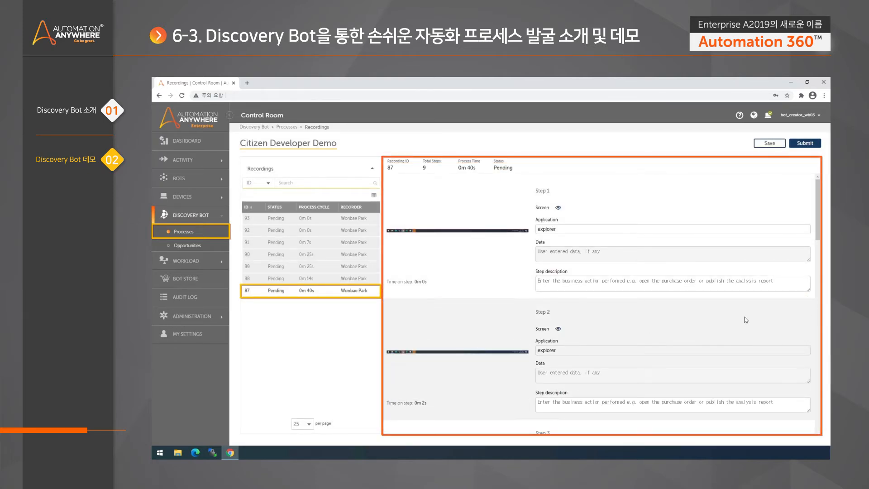
Step: Enter "어플리케이션 선택 작업" as the step description of step 1
scroll(774, 330, "down", 3)
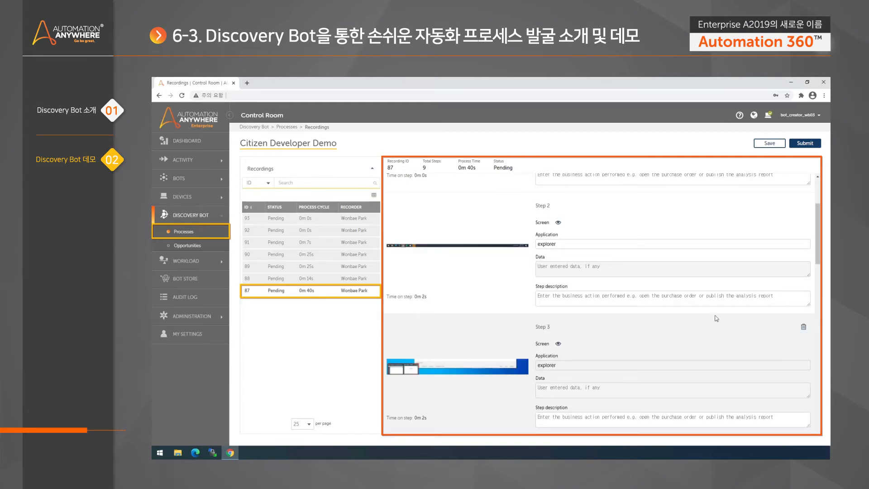
scroll(652, 260, "up", 3)
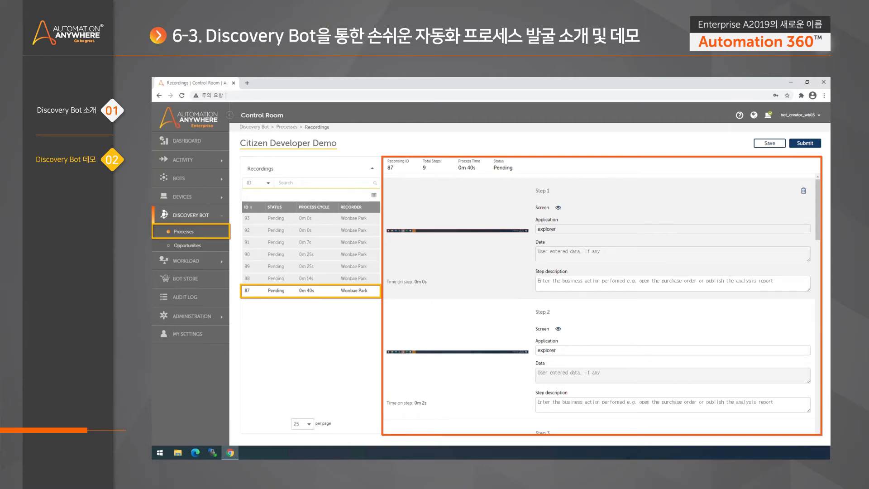
type("어플리")
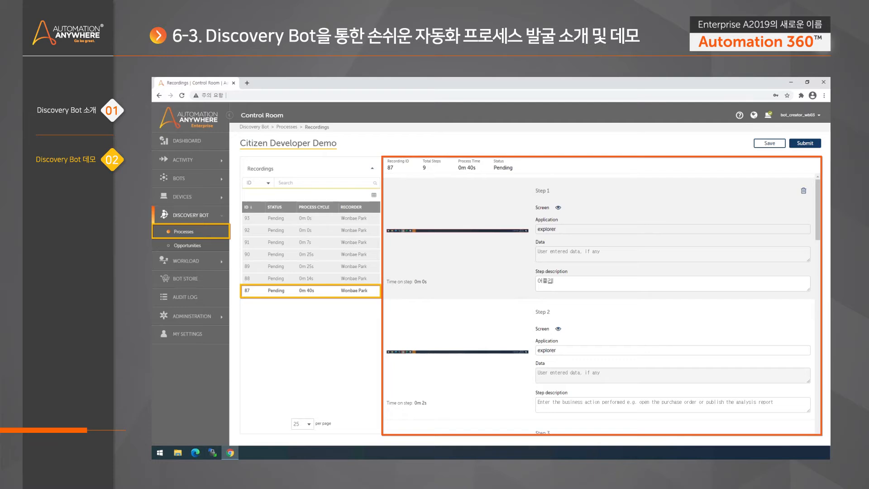
type("케잉션 선택 작에")
left_click(562, 265)
Step: Enter "창 전환 중" as the step description of step 3
scroll(578, 355, "down", 3)
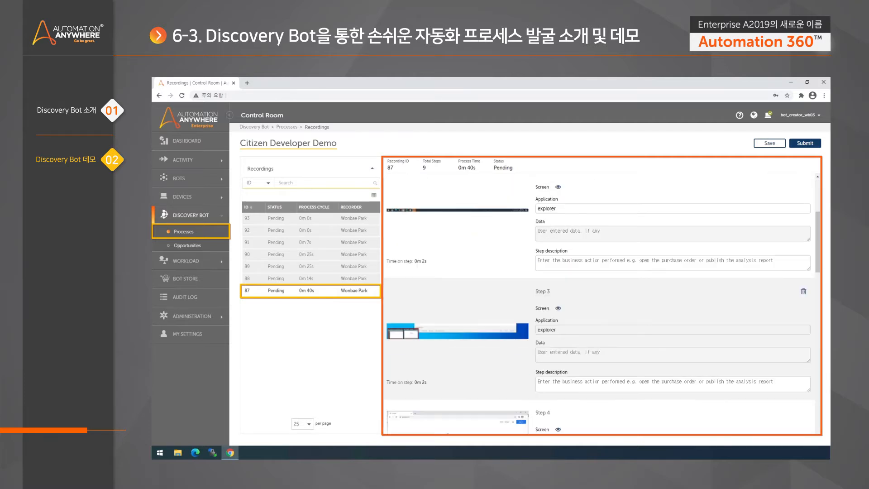
scroll(578, 356, "down", 2)
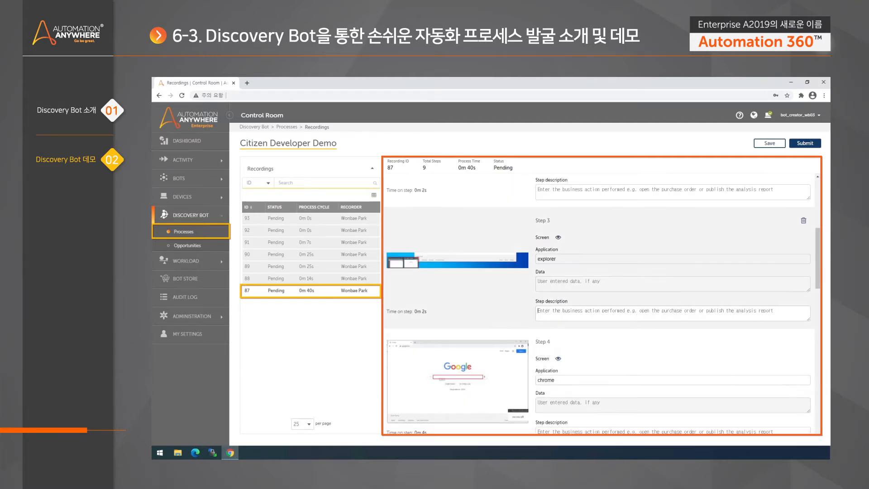
left_click(580, 313)
type("창 전환 중")
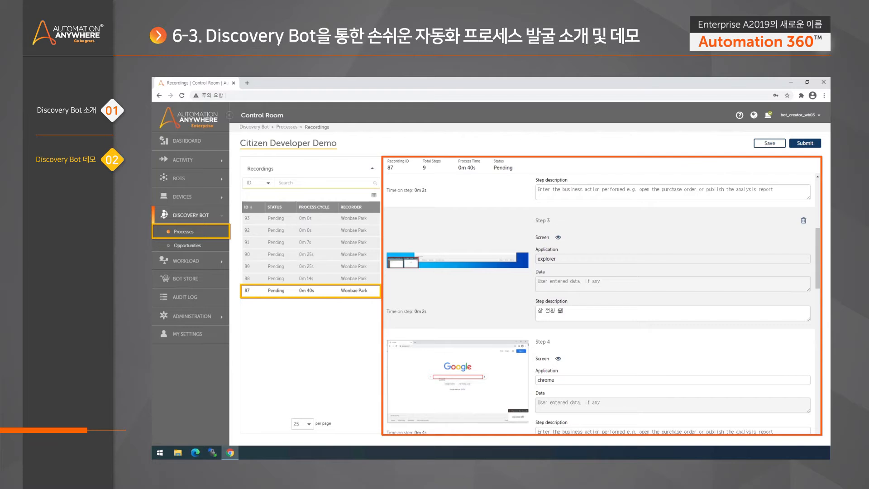
Step: Enter "구글에 가서 관련된 검색어 입력 중" as the step description of step 4
scroll(602, 298, "down", 3)
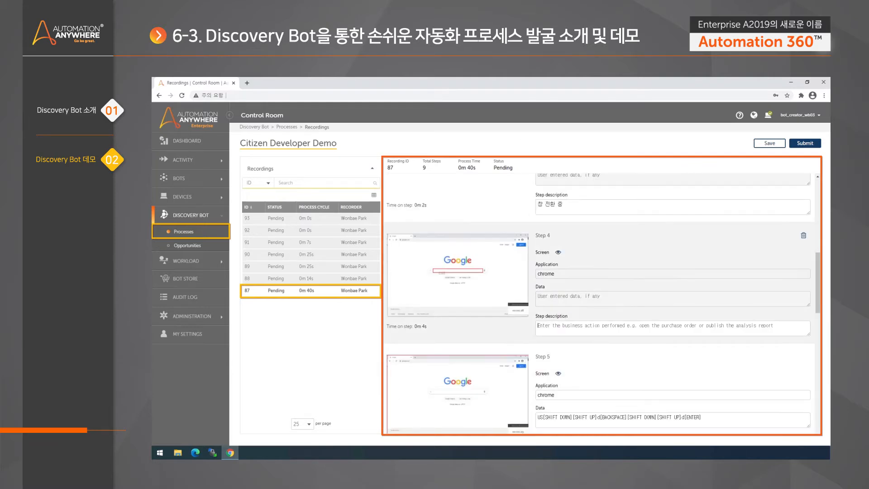
type("구글에 가서 ")
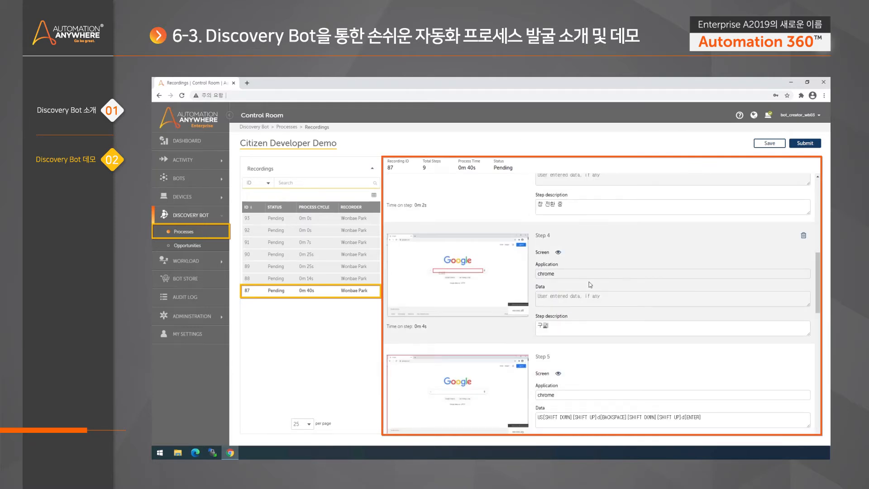
type("관련된 ㅇ그")
type("검시")
type("어 입력 중")
Step: Examine the keystroke data captured in step 5 and review the screens and data of the remaining steps
scroll(573, 274, "down", 1)
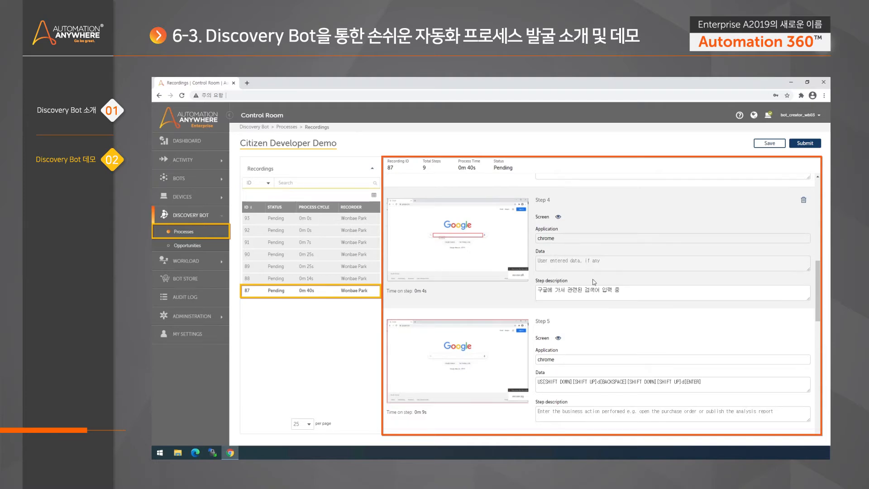
scroll(592, 277, "down", 2)
scroll(593, 289, "down", 1)
left_click_drag(557, 275, 665, 275)
left_click(703, 276)
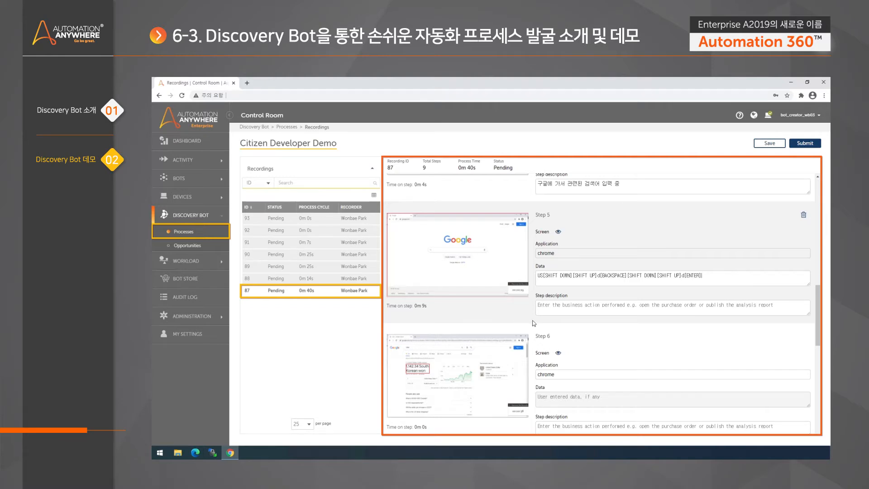
scroll(559, 300, "down", 1)
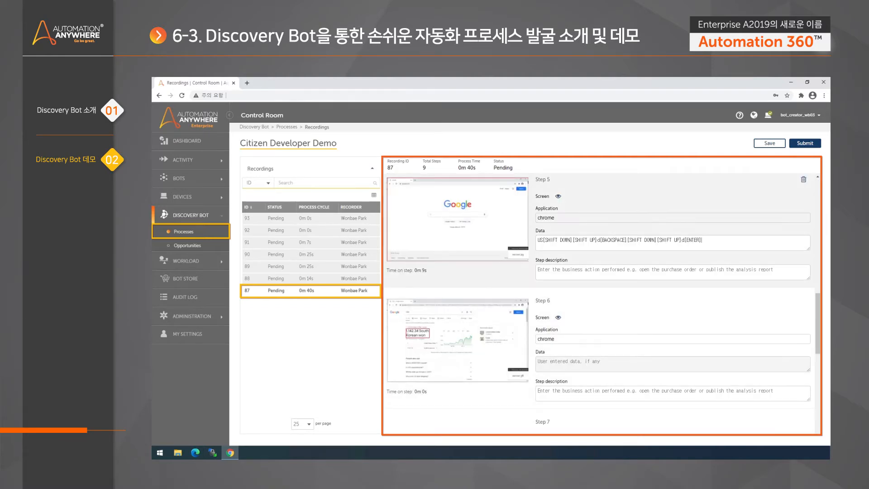
scroll(584, 357, "down", 10)
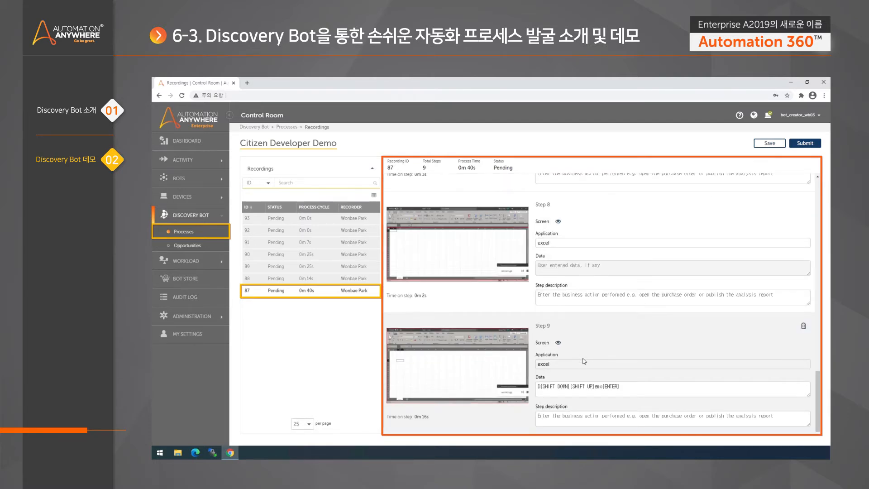
scroll(583, 359, "up", 7)
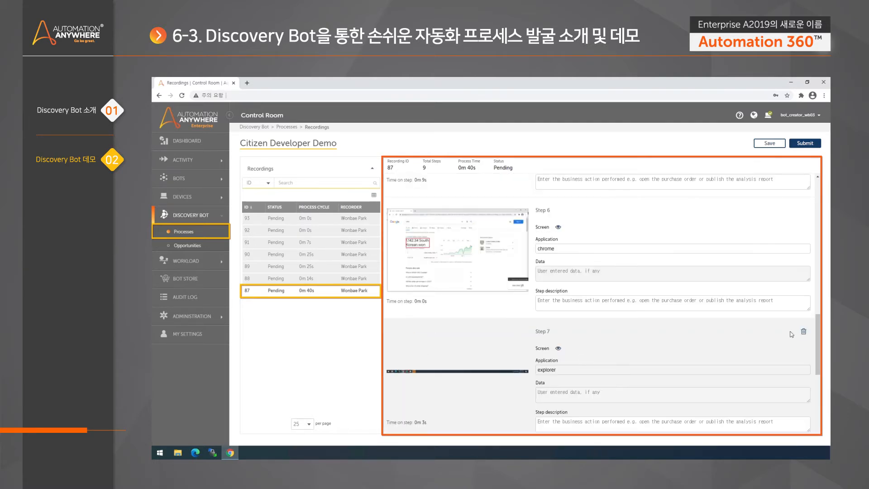
Step: Submit the edited recording 87 to share it with the Discovery team
left_click_drag(819, 332, 807, 171)
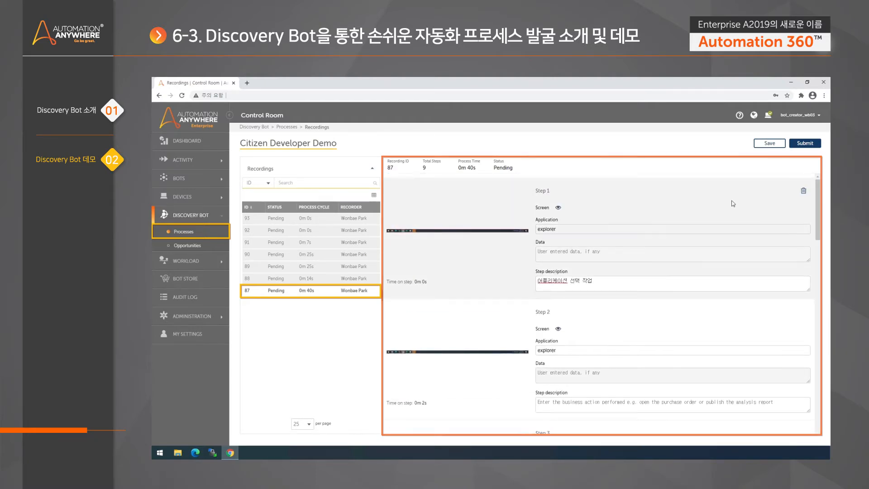
left_click(804, 144)
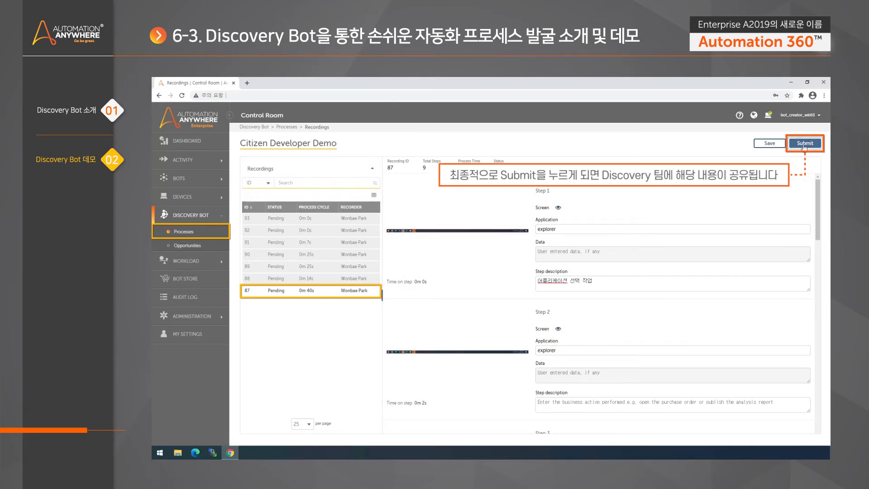
left_click(804, 145)
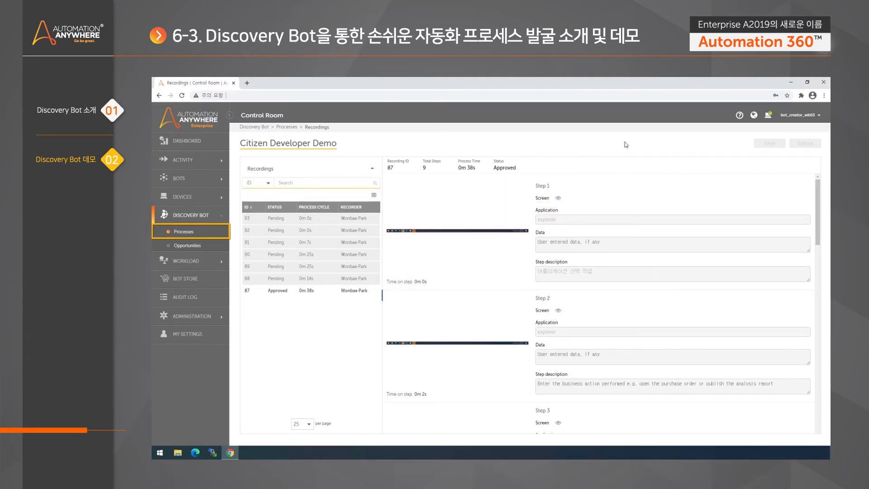
Step: Analyze the Citizen Developer Demo process, viewing its dashboard, recording comparison and aggregated process model
left_click(206, 231)
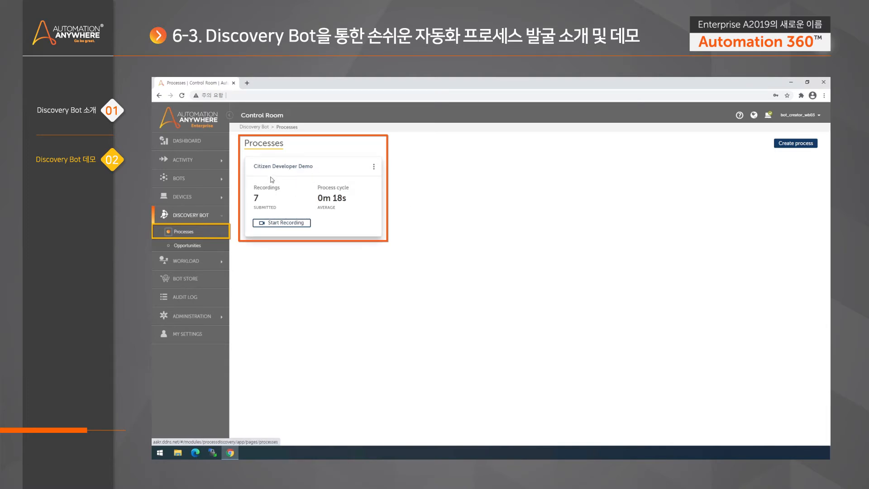
left_click(374, 169)
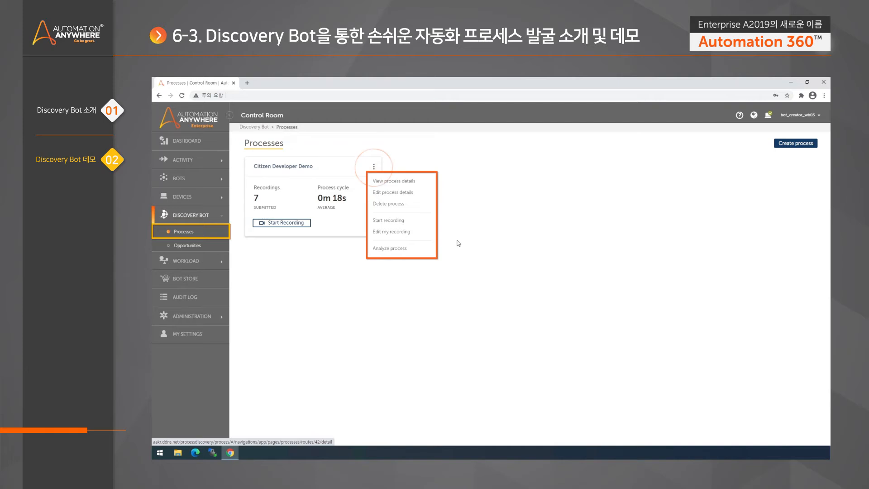
left_click(419, 249)
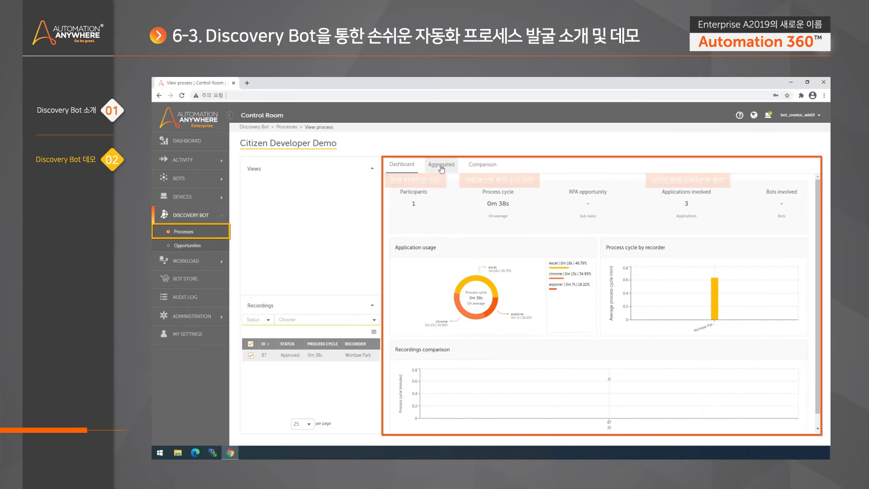
left_click(480, 165)
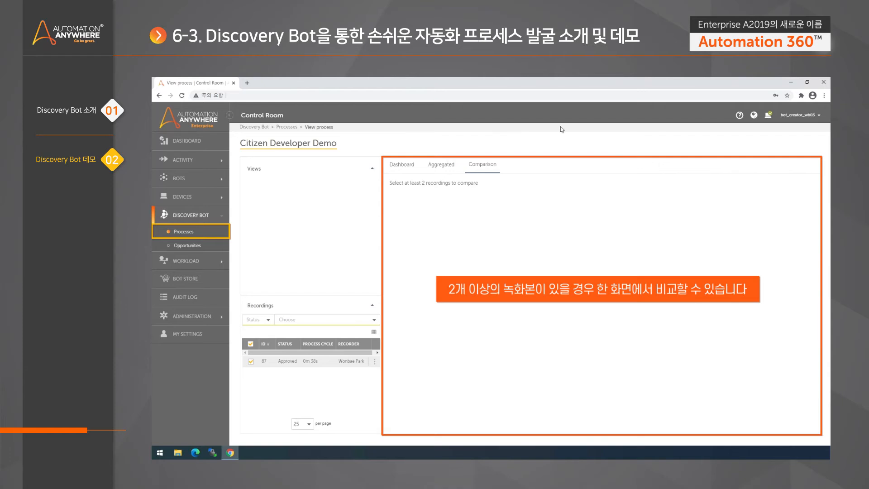
left_click(440, 166)
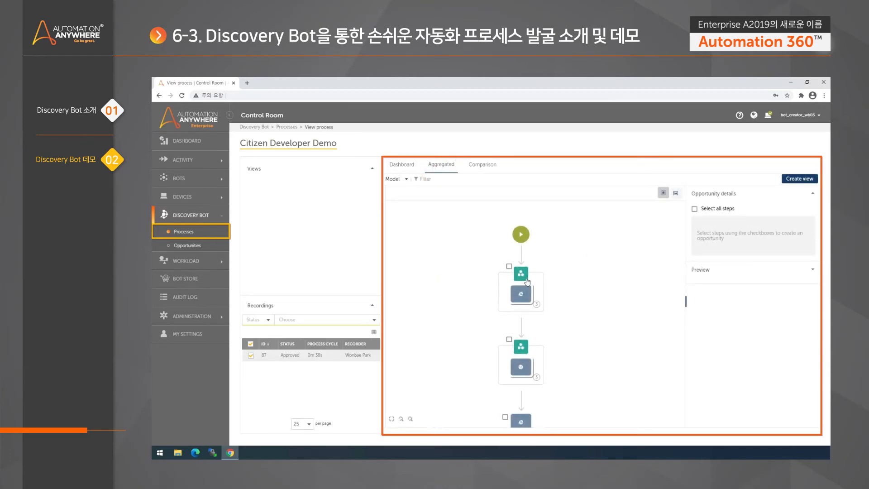
Step: Show the aggregated model's steps as screenshots, expand the first step group and view the details of its first explorer step
left_click_drag(596, 302, 590, 277)
left_click(675, 193)
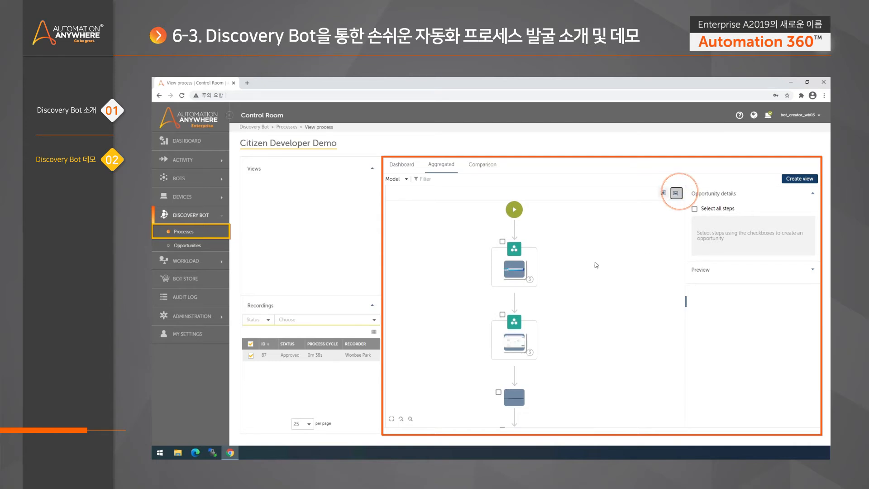
left_click(520, 269)
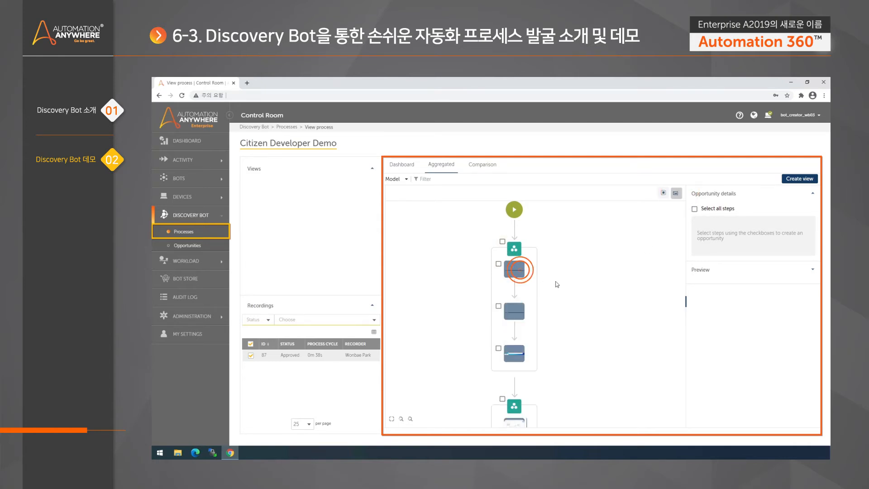
left_click(519, 270)
scroll(749, 330, "down", 2)
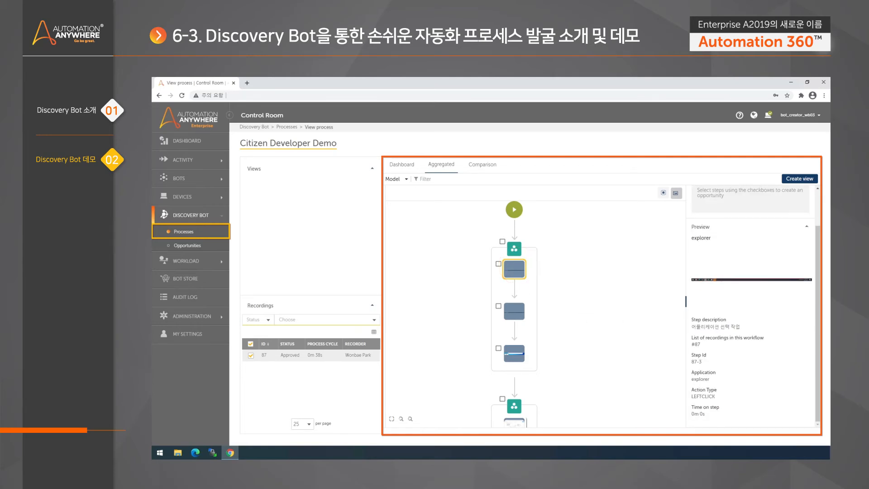
Step: Expand the second step group in the aggregated model and preview the details of its first Google - Chrome step
scroll(612, 332, "down", 3)
left_click_drag(596, 381, 596, 342)
scroll(583, 333, "up", 1)
scroll(581, 329, "up", 1)
left_click_drag(555, 374, 584, 296)
left_click(532, 302)
scroll(575, 307, "up", 3)
left_click(517, 277)
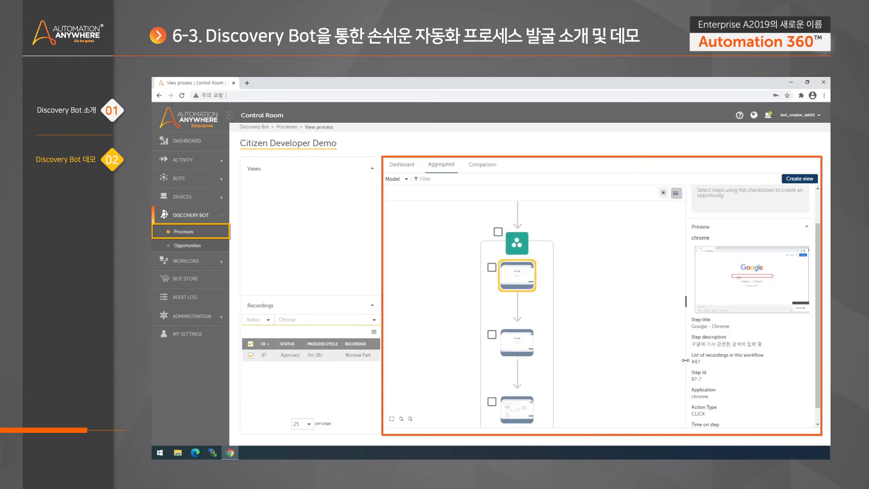
Step: Examine the remaining steps of the aggregated model through to its end and return to the Google - Chrome step
left_click_drag(613, 369, 607, 268)
left_click_drag(608, 402, 603, 311)
scroll(603, 311, "up", 3)
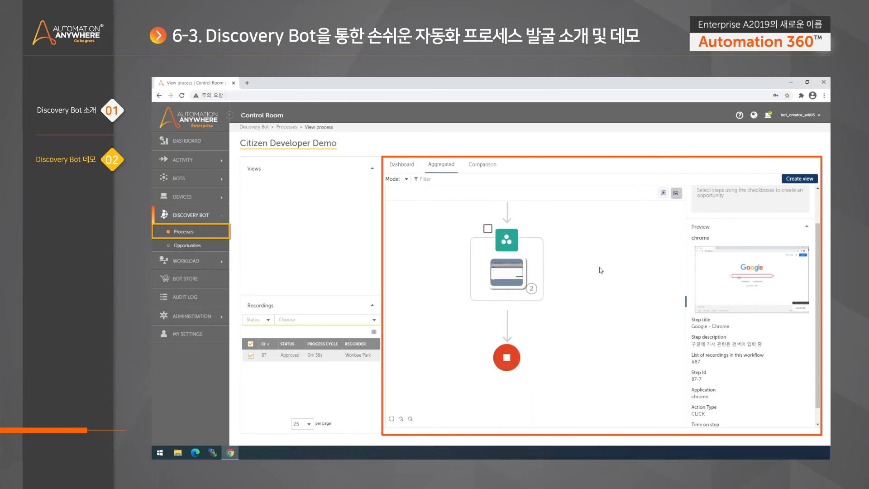
left_click_drag(597, 277, 605, 359)
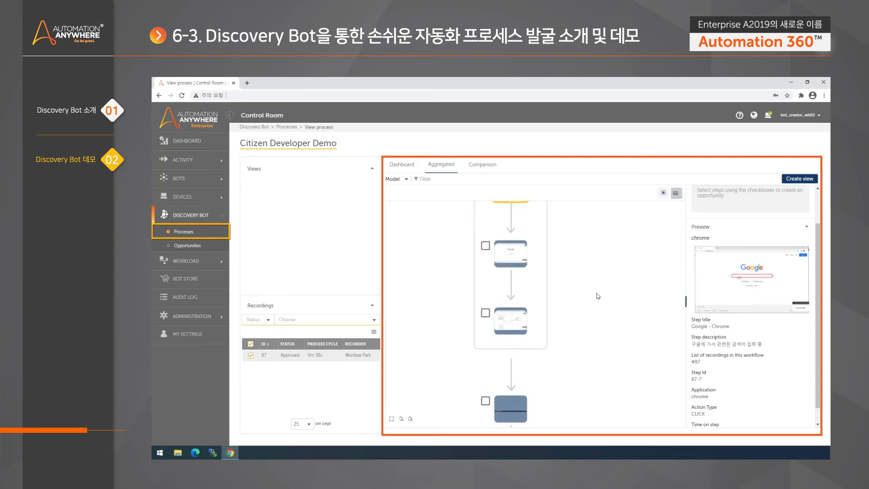
left_click_drag(603, 271, 605, 329)
left_click_drag(607, 249, 617, 320)
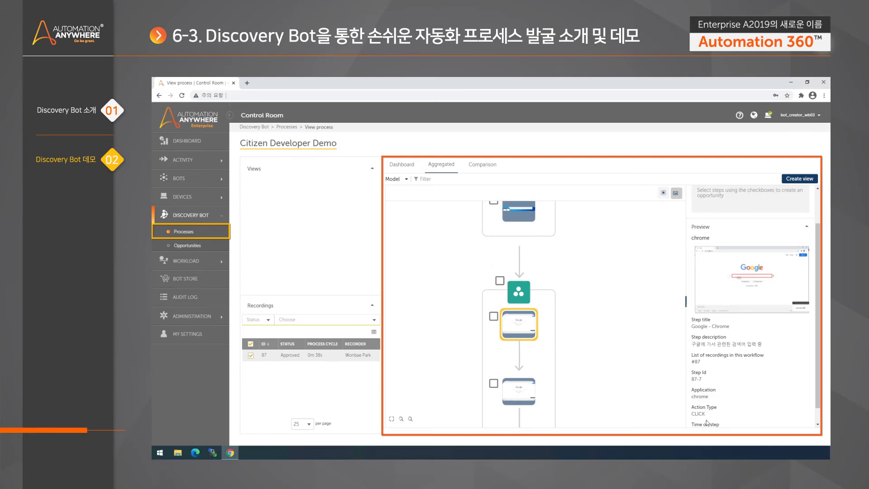
Step: Select all steps of the process for a new opportunity and name it "Citizen Developer Demo OPT"
left_click_drag(818, 233, 821, 192)
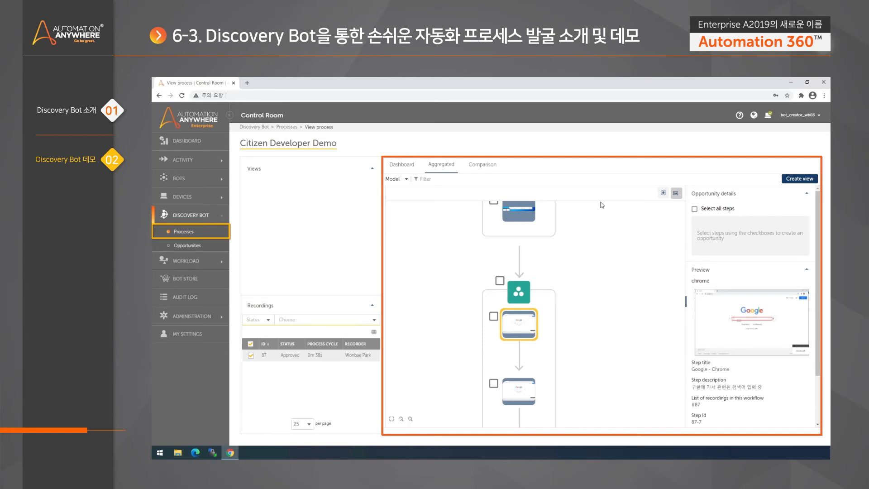
left_click(696, 211)
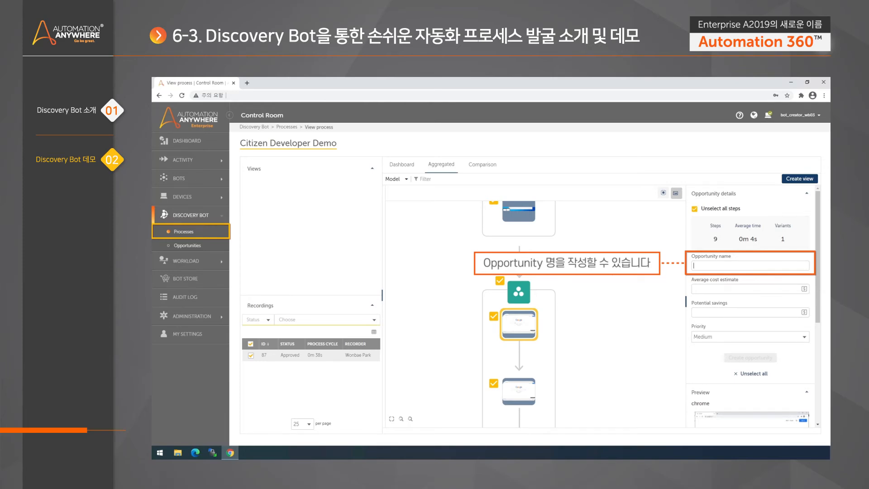
type("Cl")
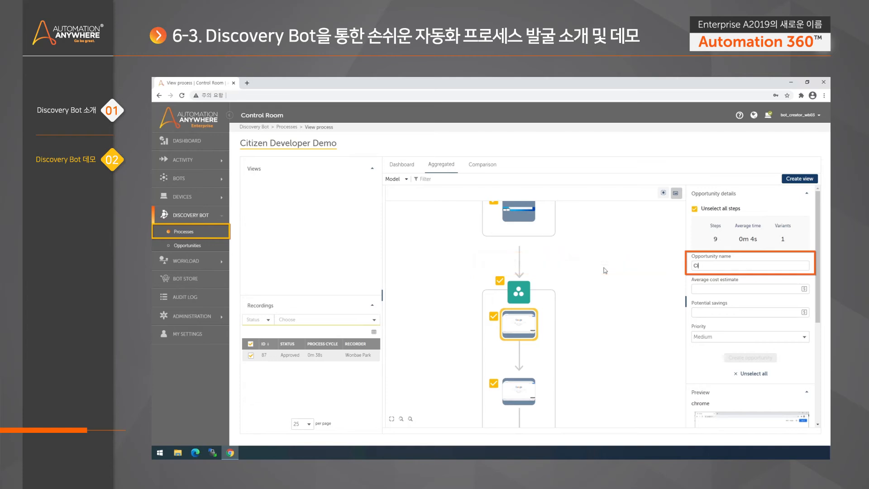
type("itizen Developer demo")
key("BackSpace")
key("BackSpace")
key("BackSpace")
type("Demo _Oopt")
key("BackSpace")
key("BackSpace")
key("BackSpace")
type("OPT")
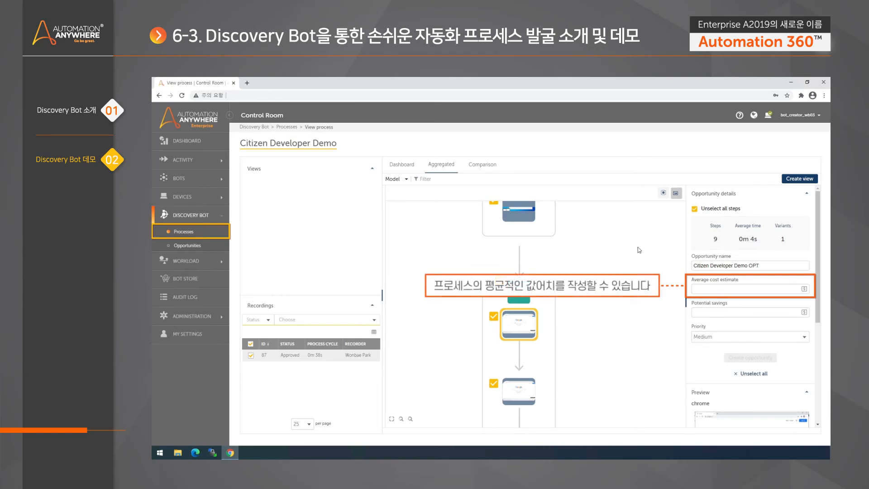
Step: Create the opportunity with an average cost estimate of 50, potential savings of 300 and Medium priority
type("50")
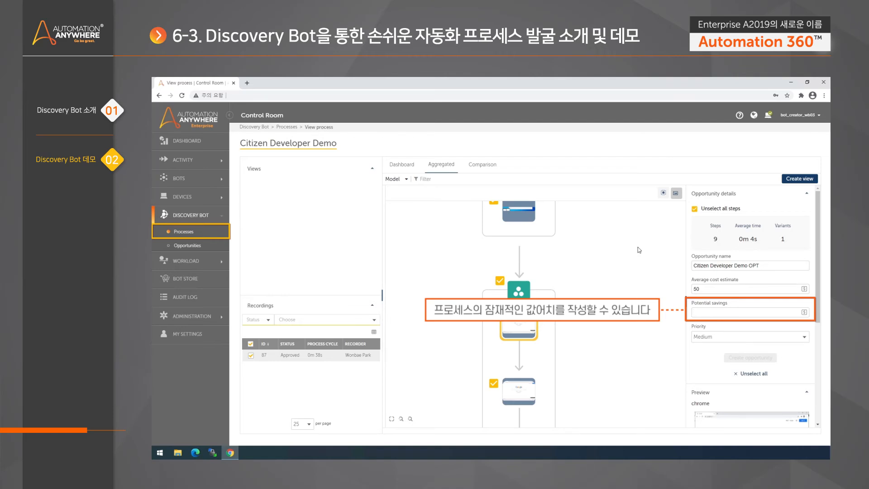
key("Tab")
type("300")
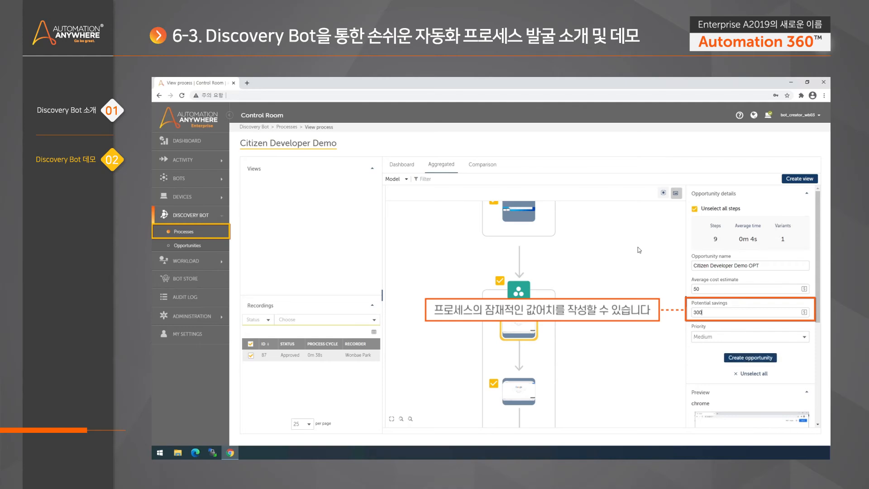
left_click(759, 335)
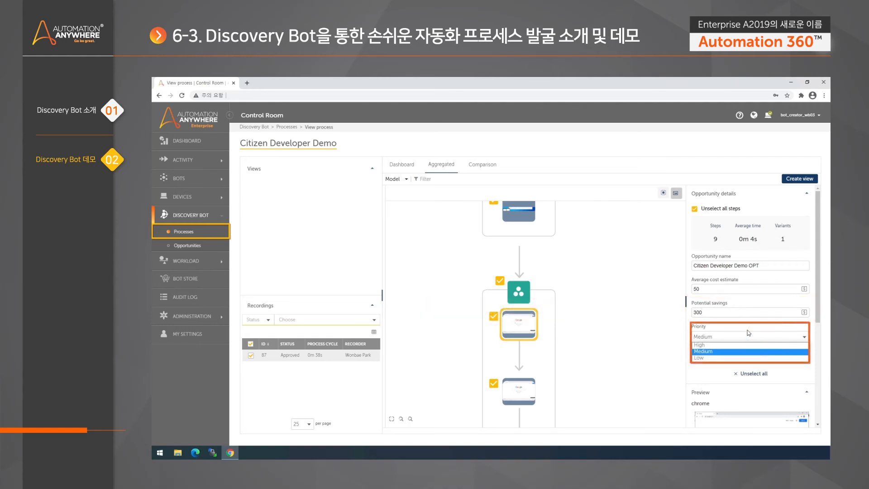
left_click(749, 334)
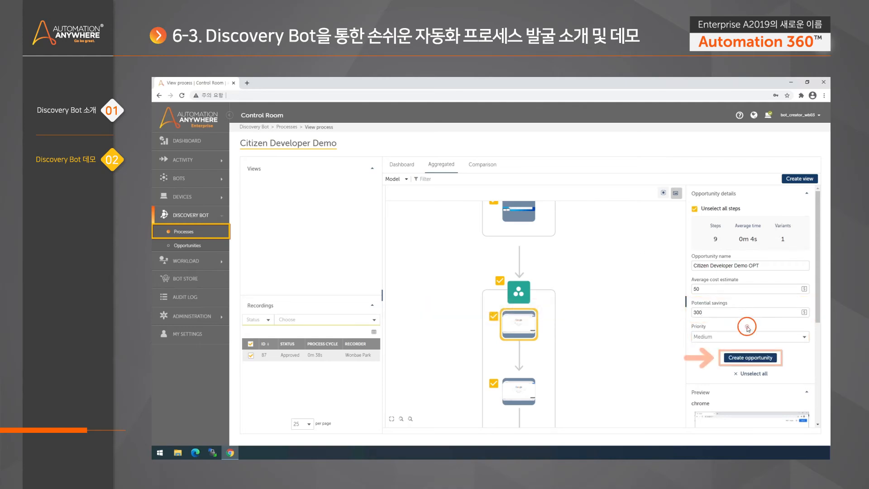
left_click(747, 360)
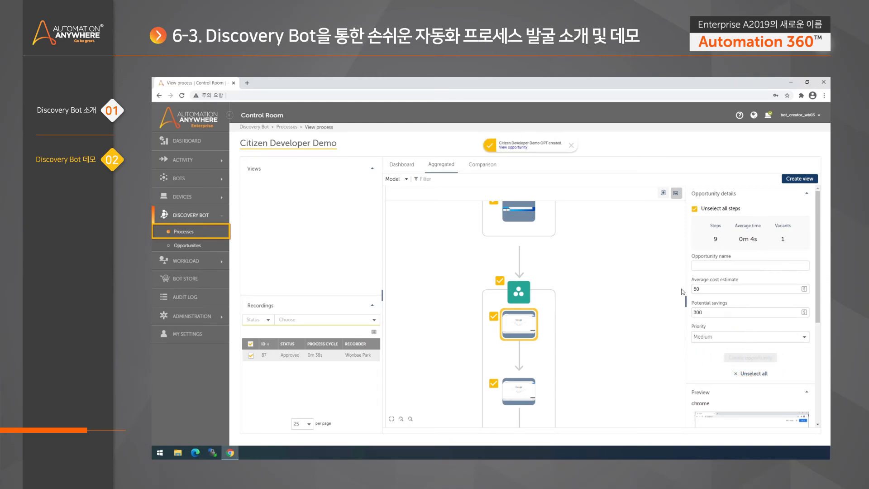
Step: Open the Citizen Developer Demo OPT opportunity from the second page of the opportunities list
left_click(189, 248)
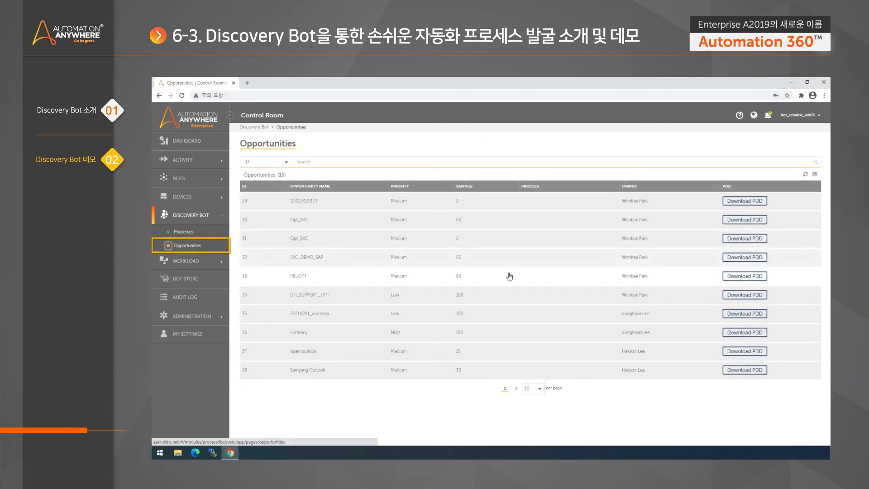
left_click(516, 388)
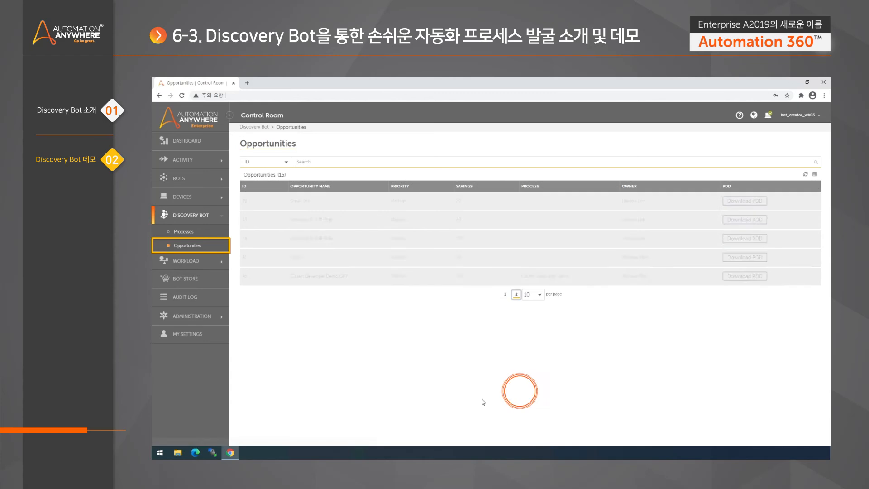
left_click(319, 276)
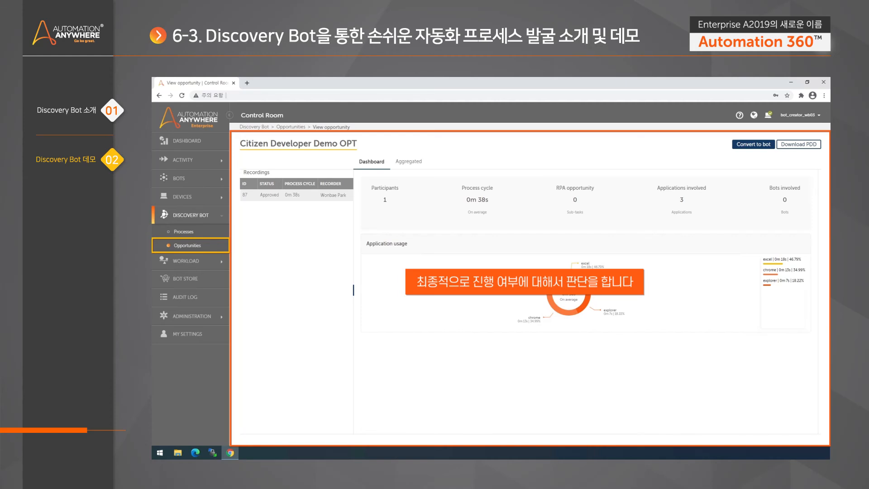
Step: Download the opportunity's PDD and review the document in Word, declining the default program prompt
left_click(805, 146)
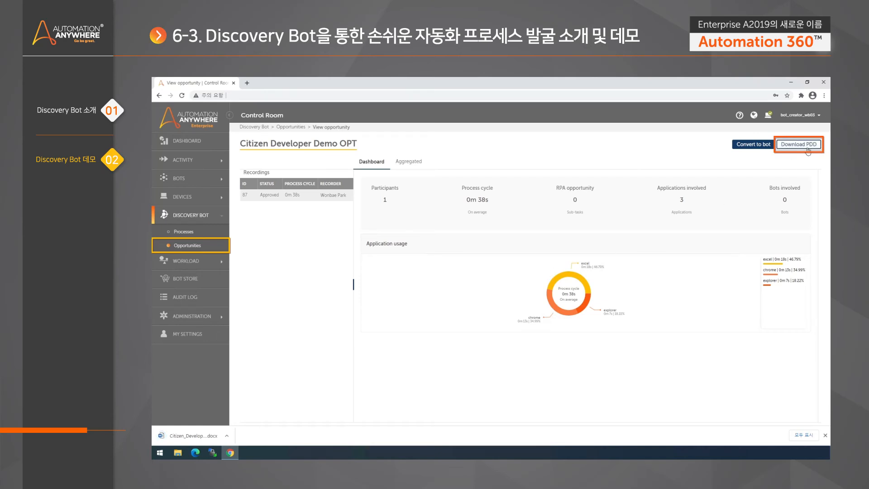
left_click(195, 434)
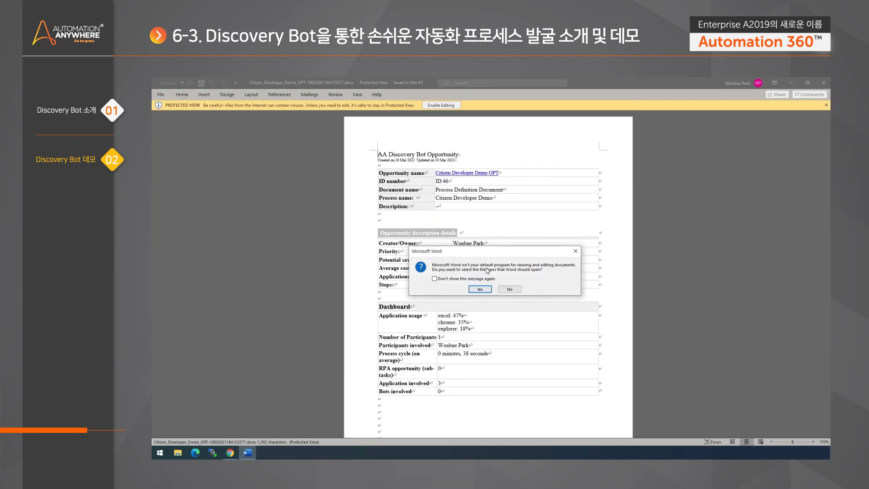
left_click(510, 289)
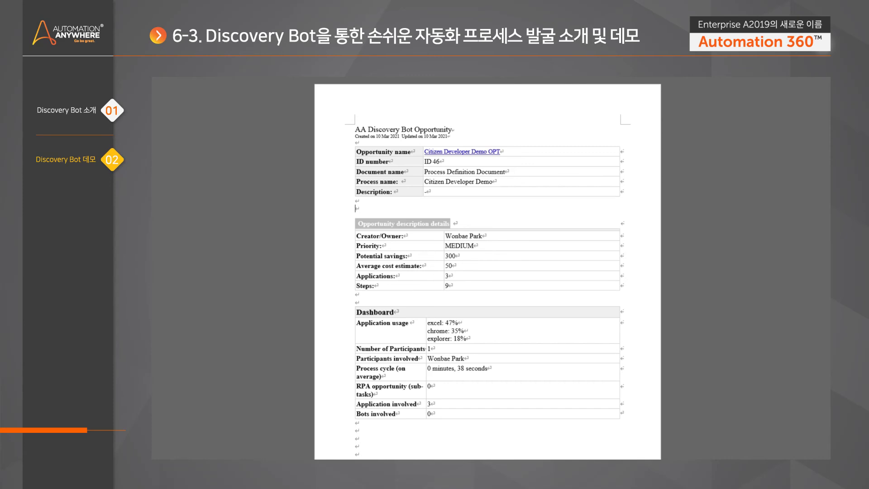
scroll(488, 272, "down", 5)
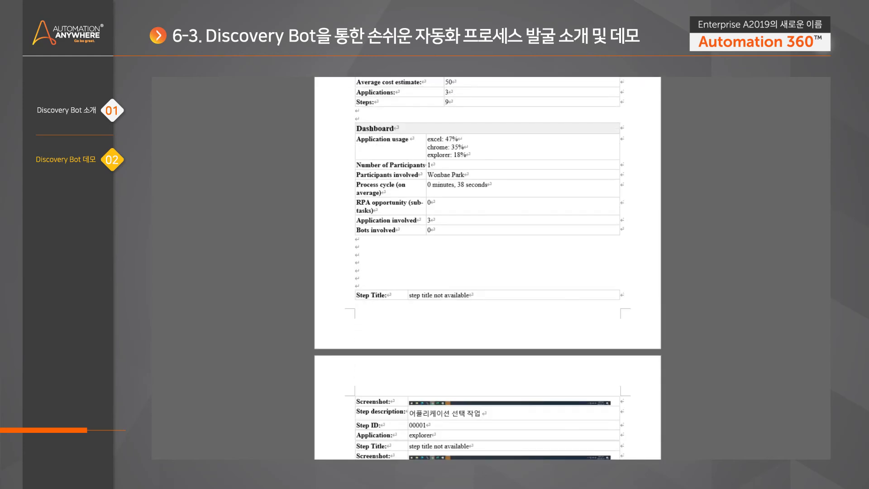